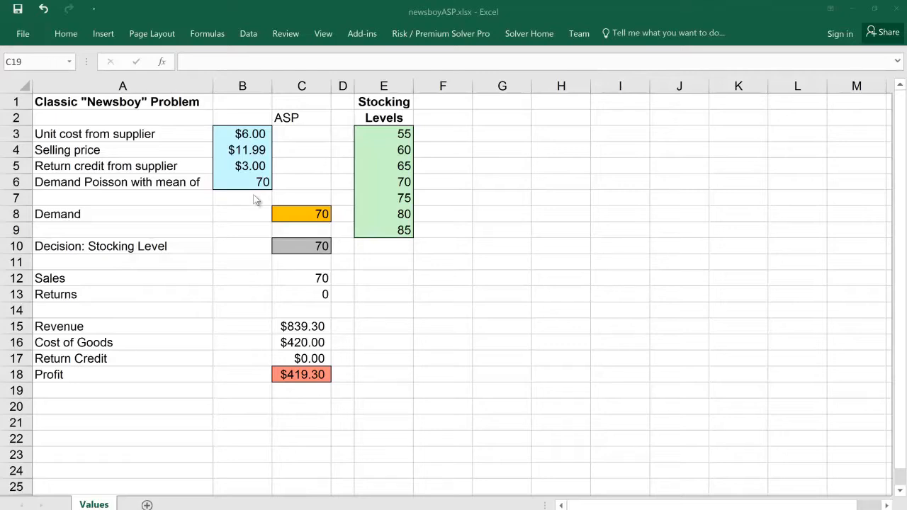
Step: Review the cost, price, return credit and mean demand inputs in B3:B6, plus the Demand and Stocking Level cells
left_click(254, 135)
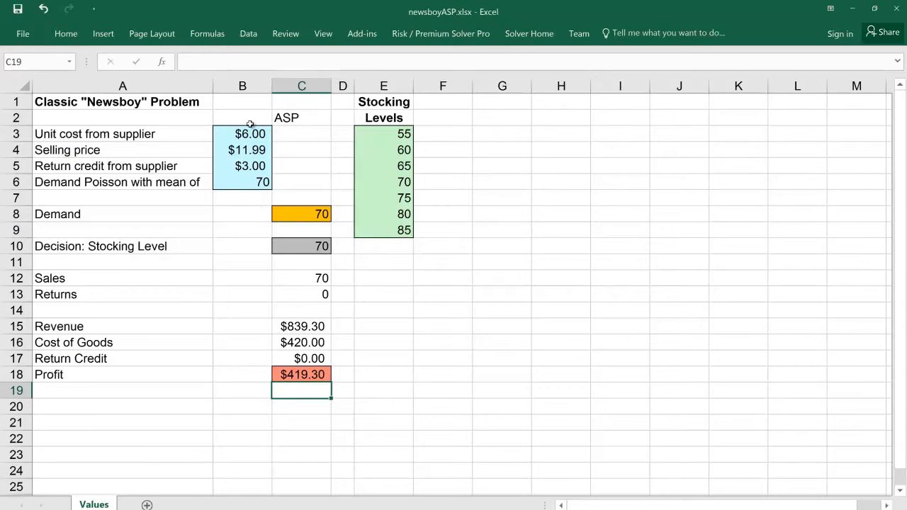
left_click(249, 133)
left_click(245, 183)
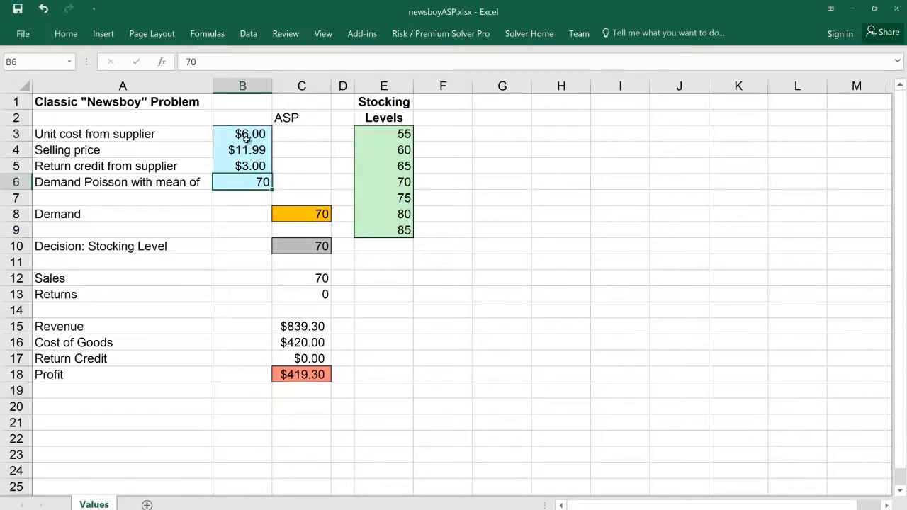
left_click(246, 135)
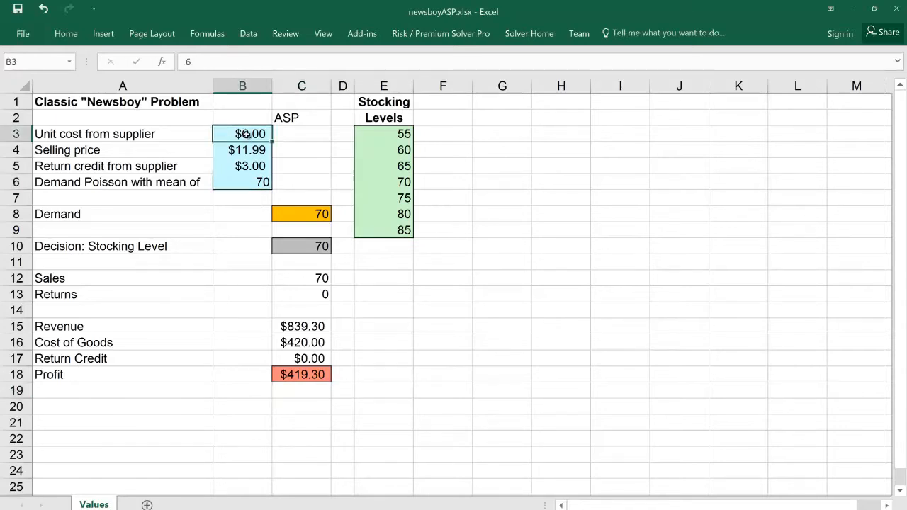
left_click(256, 170)
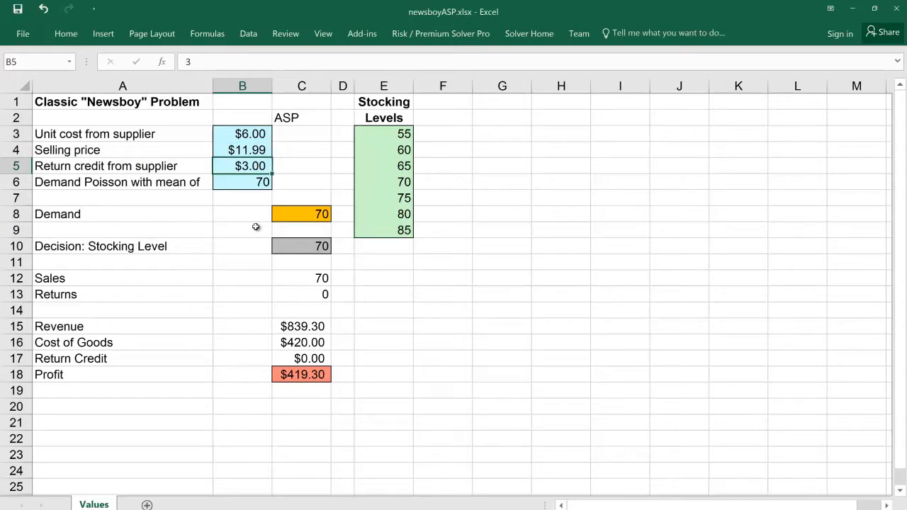
left_click(253, 183)
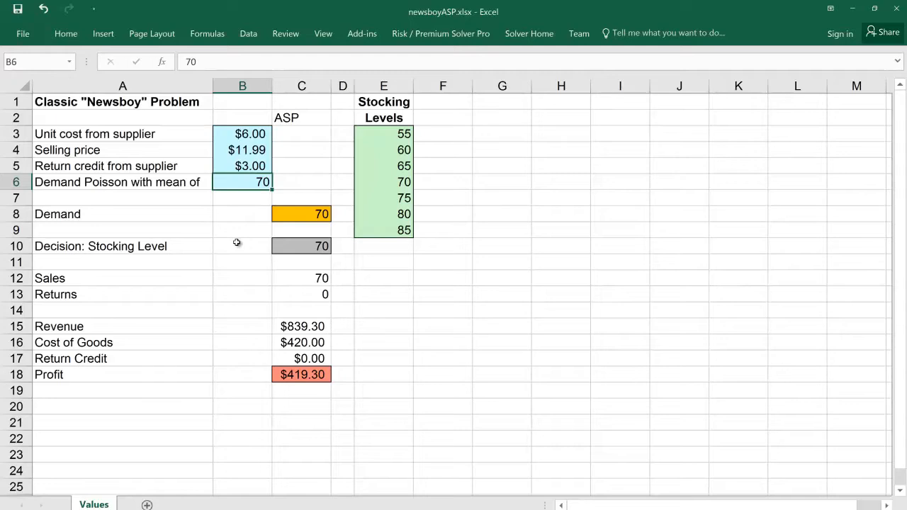
left_click(296, 214)
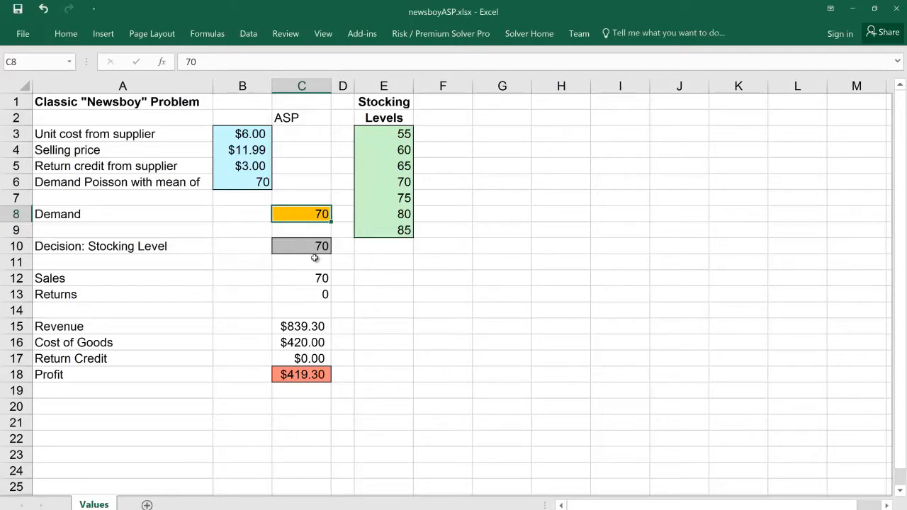
left_click(309, 247)
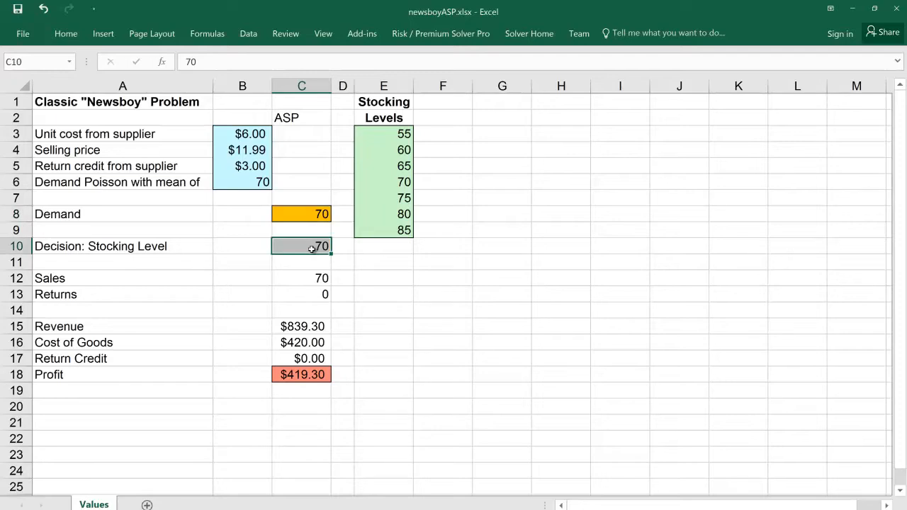
Step: Inspect which cells the Sales formula in C12 and the Returns formula in C13 refer to
left_click(309, 281)
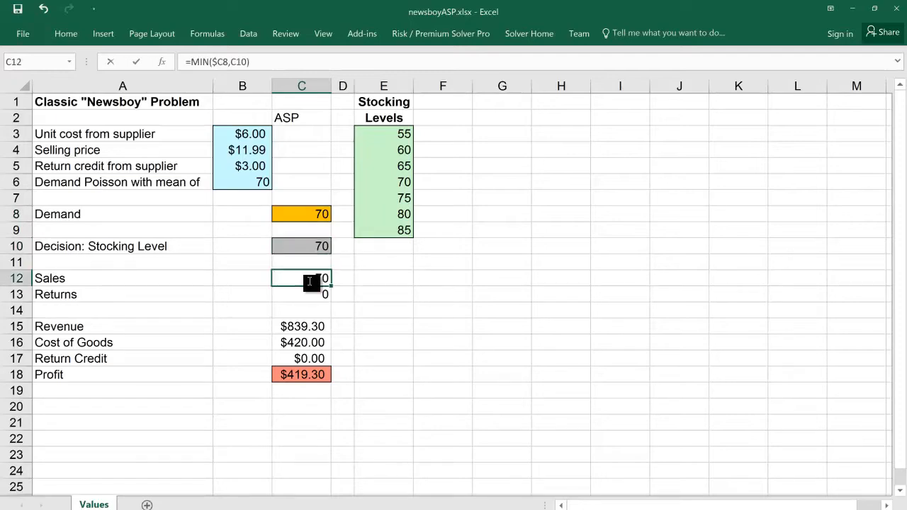
double_click(309, 280)
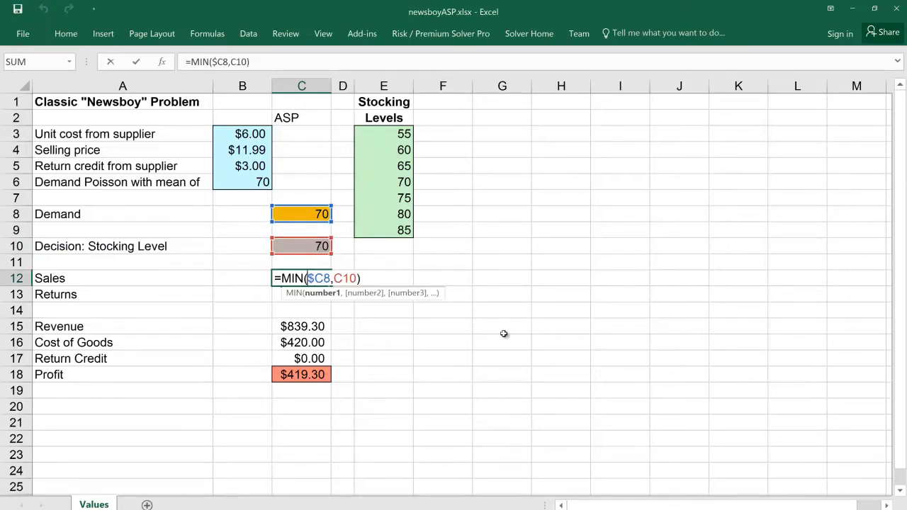
key("Return")
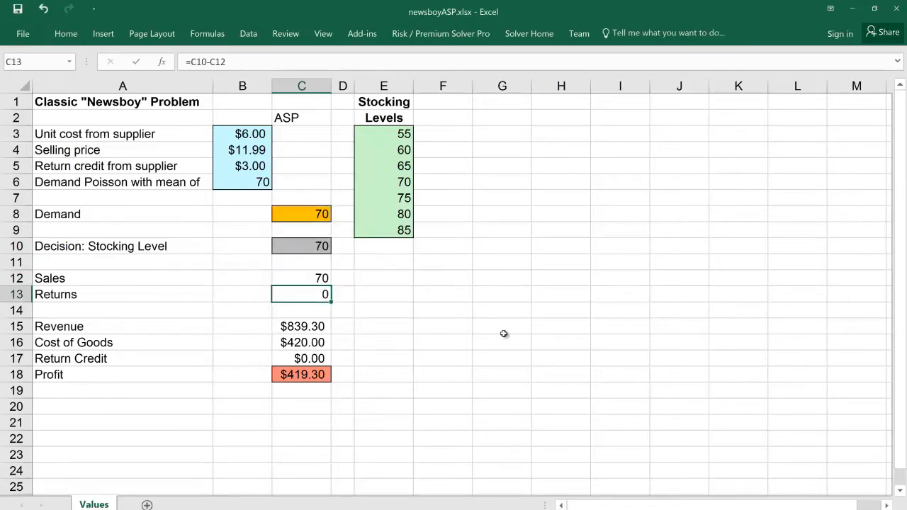
double_click(318, 293)
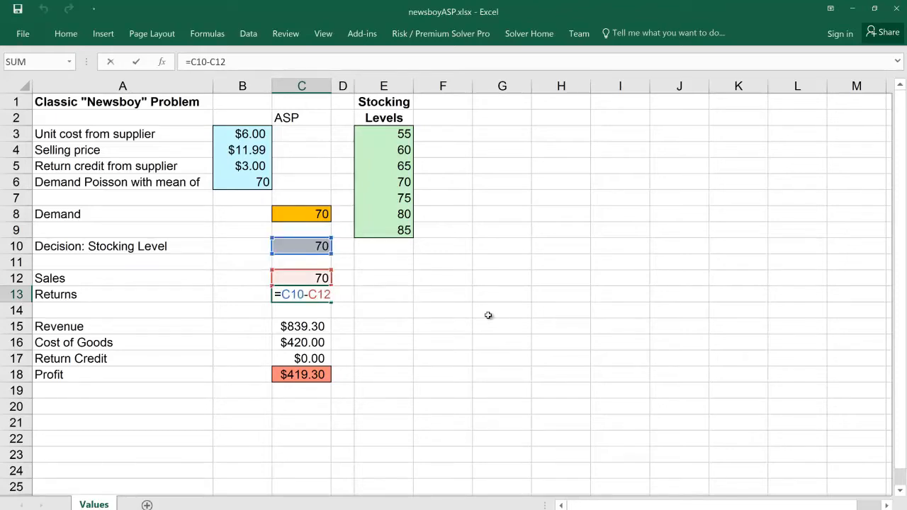
key("Return")
Step: Inspect the formulas for Revenue, Cost of Goods, Return Credit and Profit in C15:C18, leaving them unchanged
left_click(323, 326)
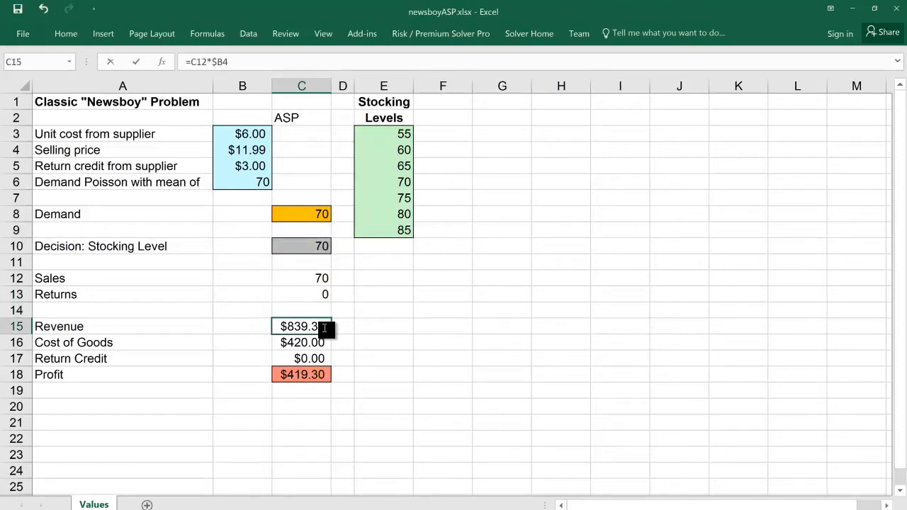
double_click(323, 326)
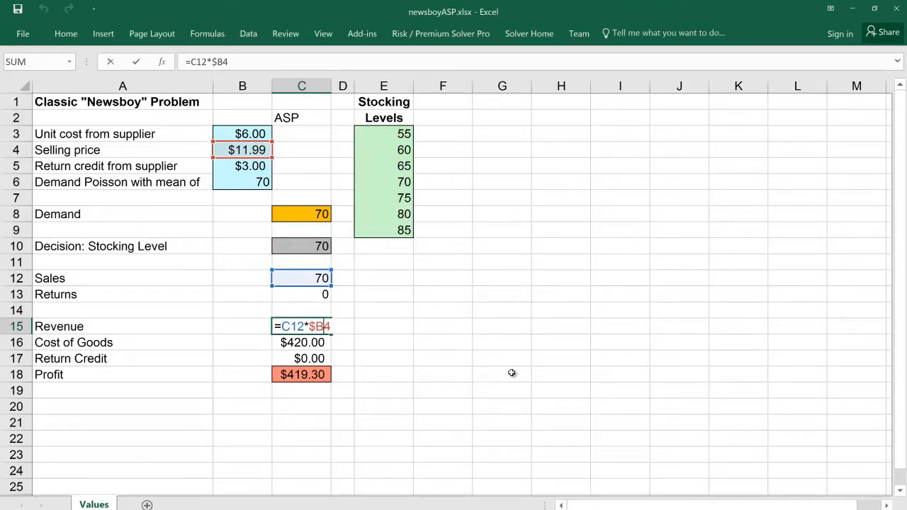
key("Escape")
key("Down")
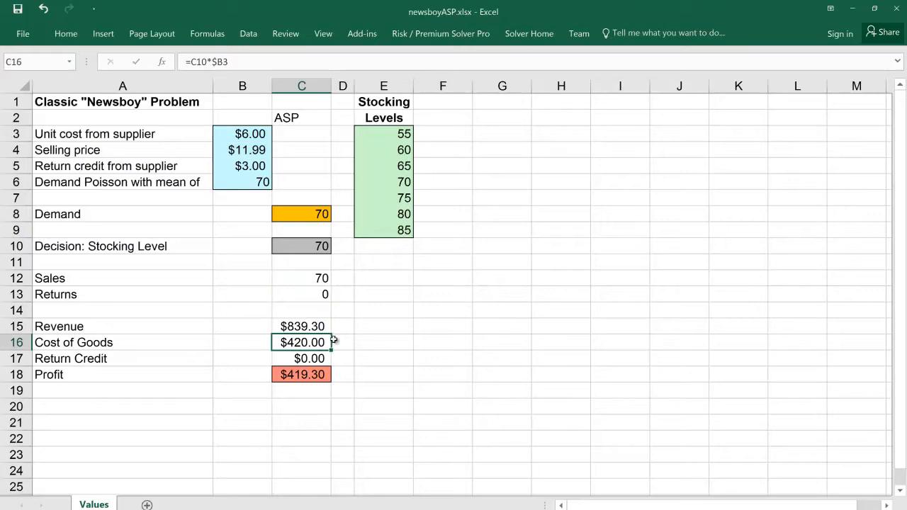
double_click(296, 340)
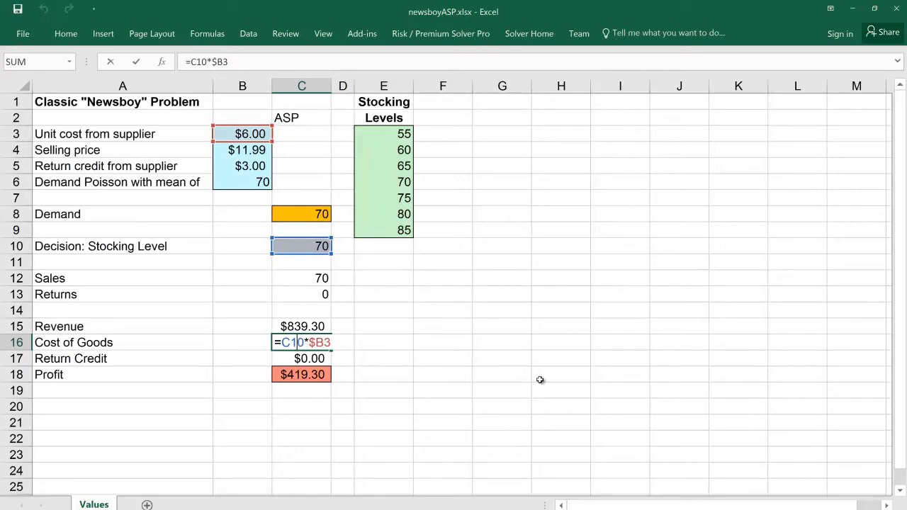
key("Return")
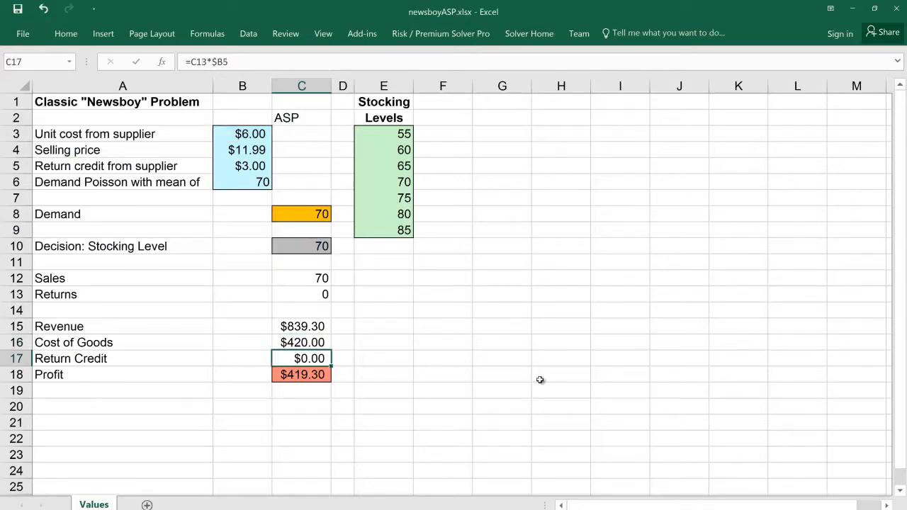
double_click(325, 362)
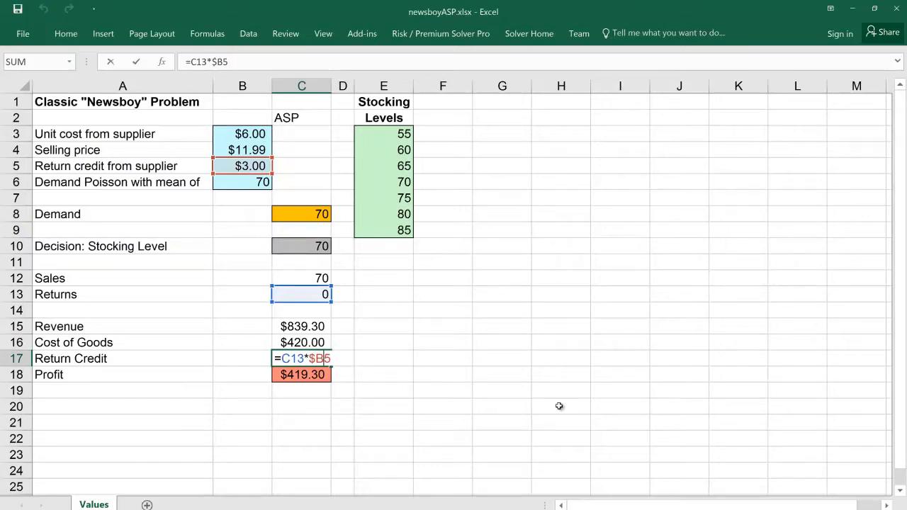
key("Return")
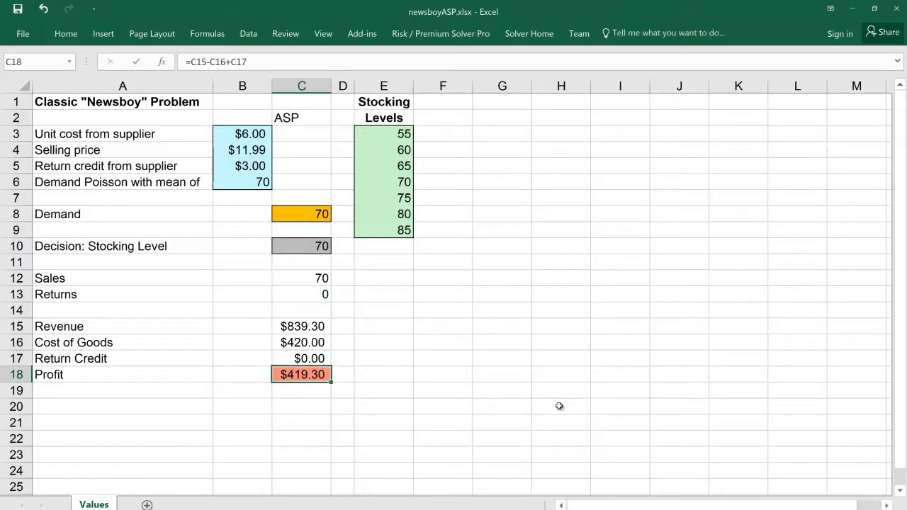
double_click(312, 374)
key("Return")
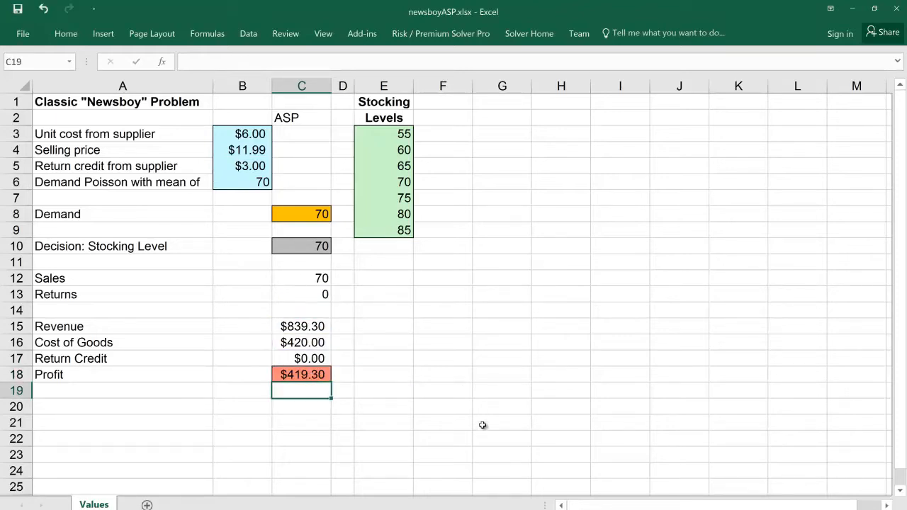
Step: Set the Demand in cell C8 to 60 to test the profit model
scroll(483, 425, "up", 1, "ctrl")
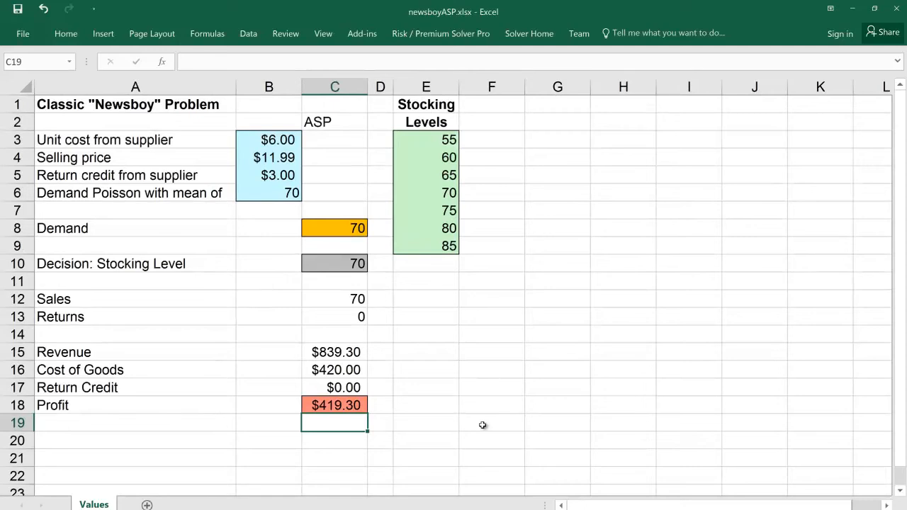
left_click(365, 233)
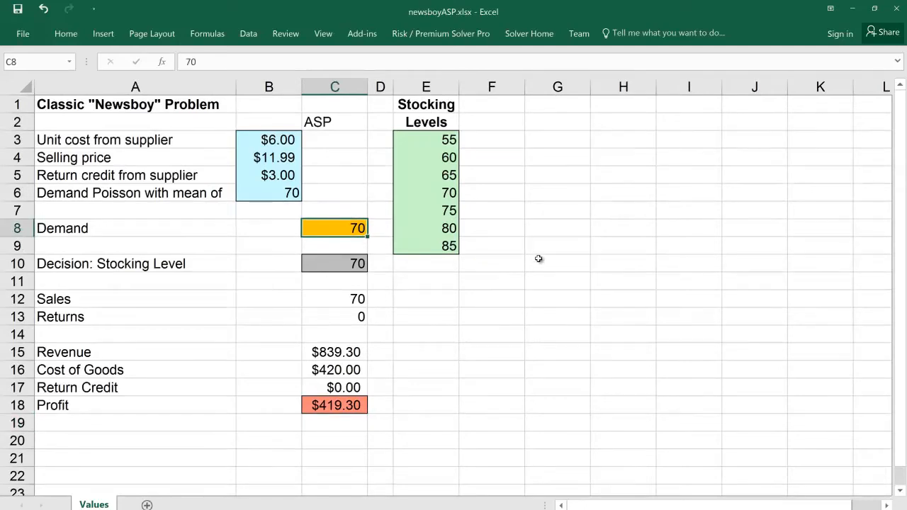
type("60")
key("Return")
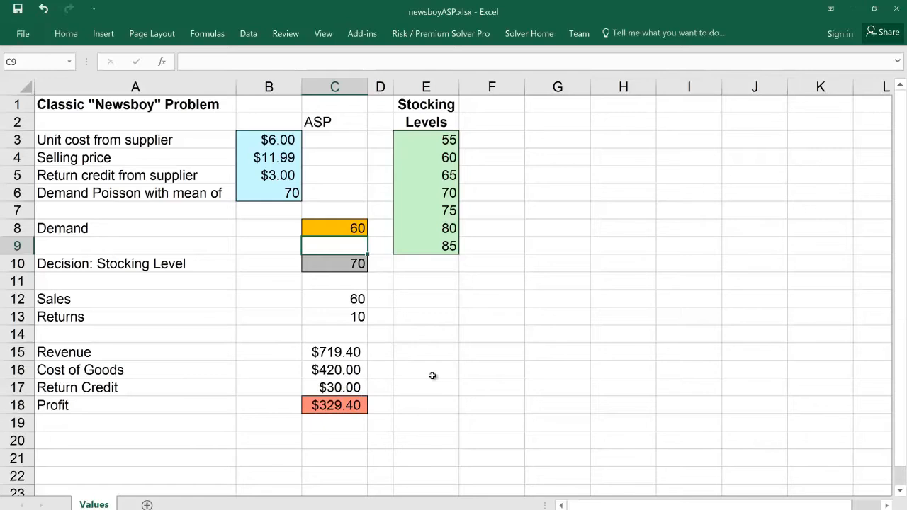
Step: Set the Demand in cell C8 to 80 and check the Sales and Profit cells
left_click(347, 227)
type("80")
key("Return")
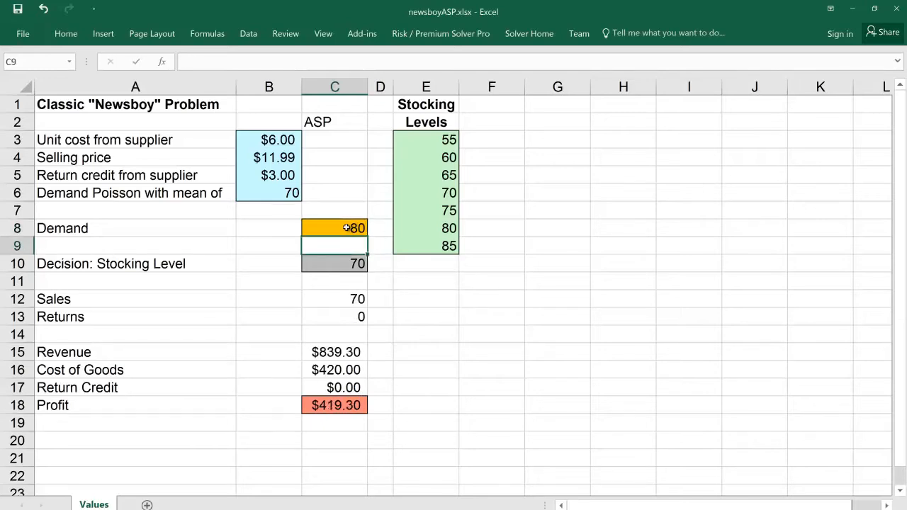
left_click(334, 299)
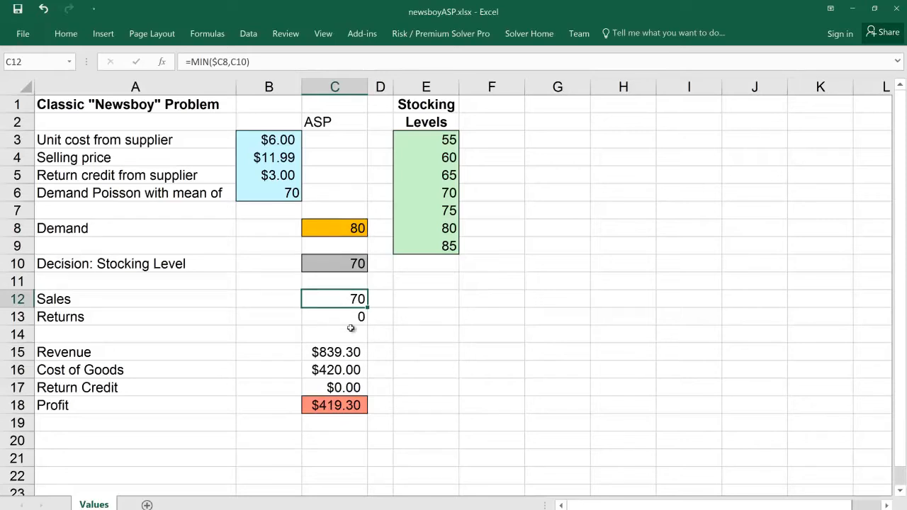
left_click(350, 405)
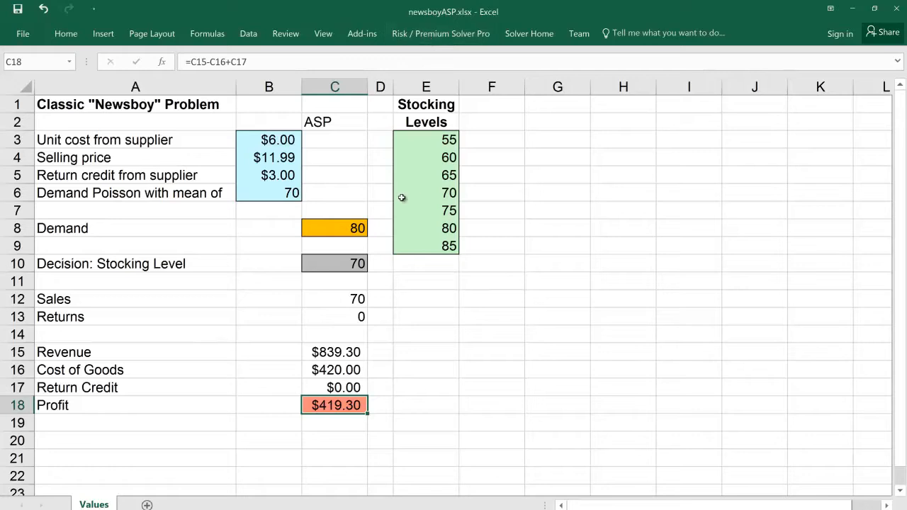
Step: Assign a discrete Poisson distribution to Demand cell C8 as an uncertain variable, saving it with the default mean of 1
left_click(341, 228)
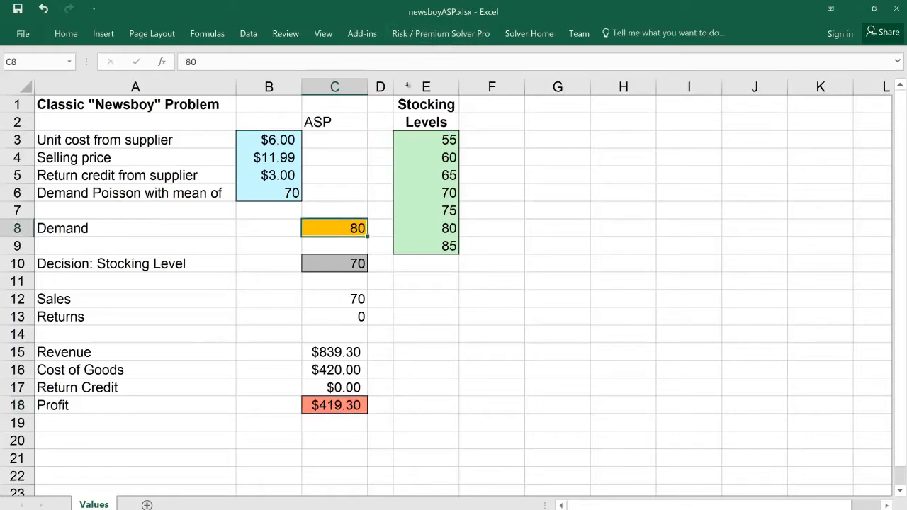
left_click(438, 42)
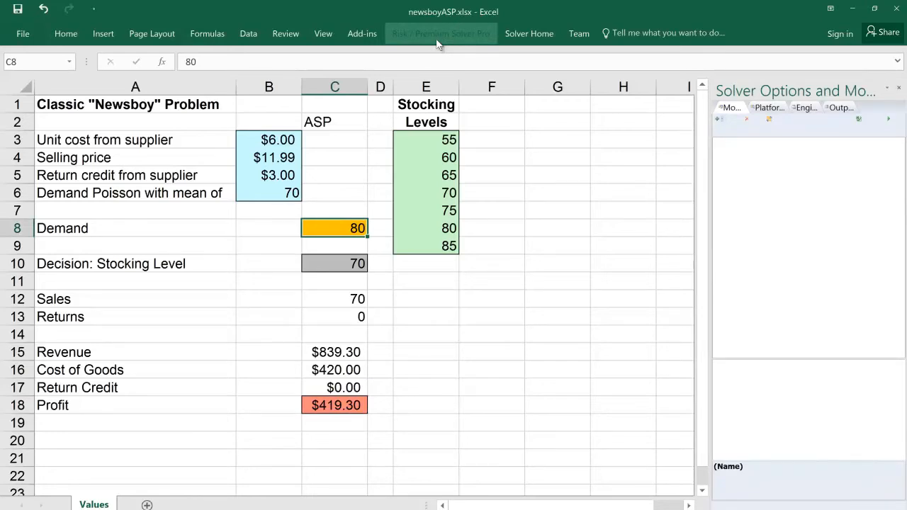
left_click(438, 43)
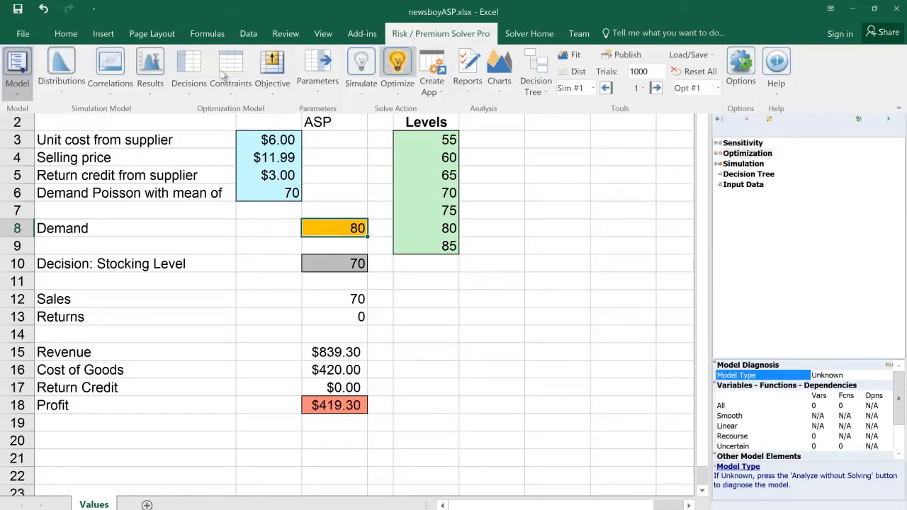
left_click(62, 94)
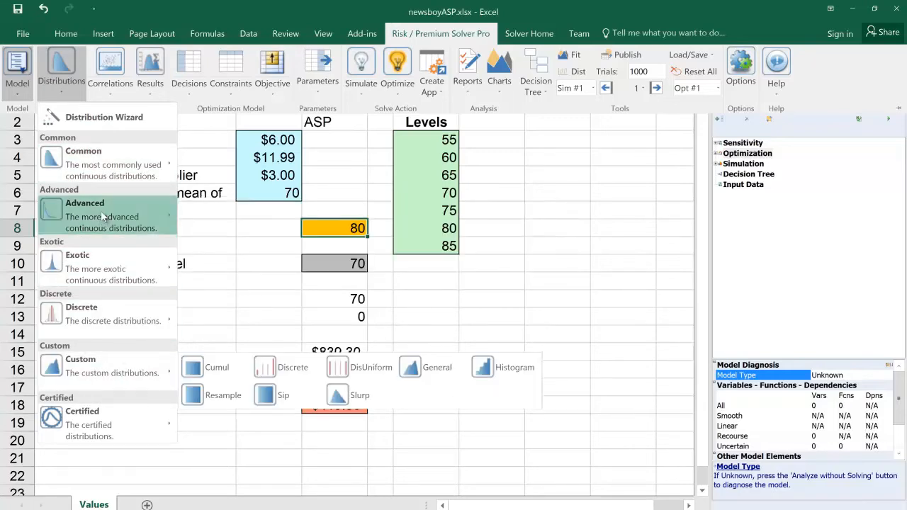
mouse_move(112, 229)
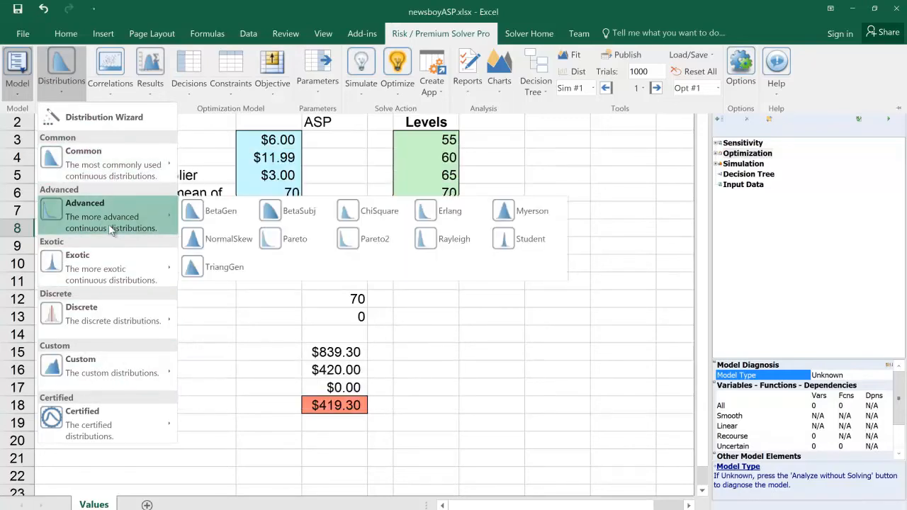
mouse_move(115, 275)
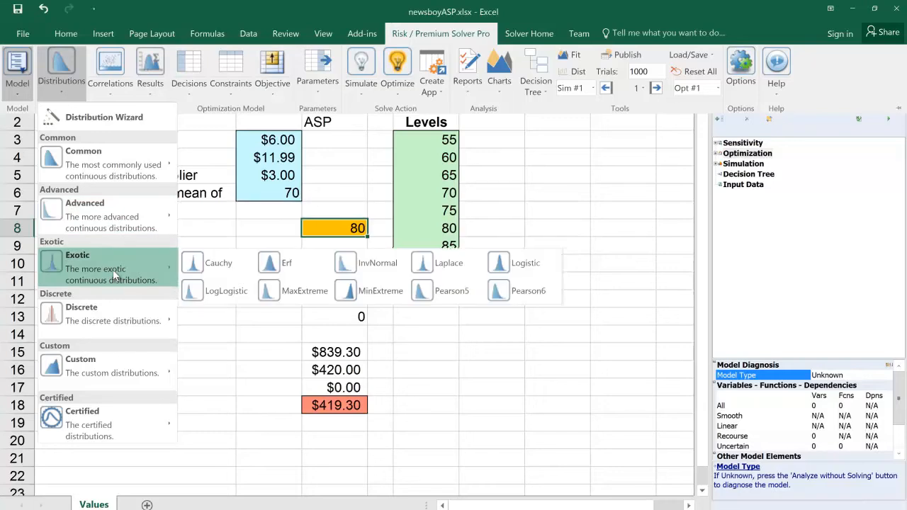
mouse_move(127, 319)
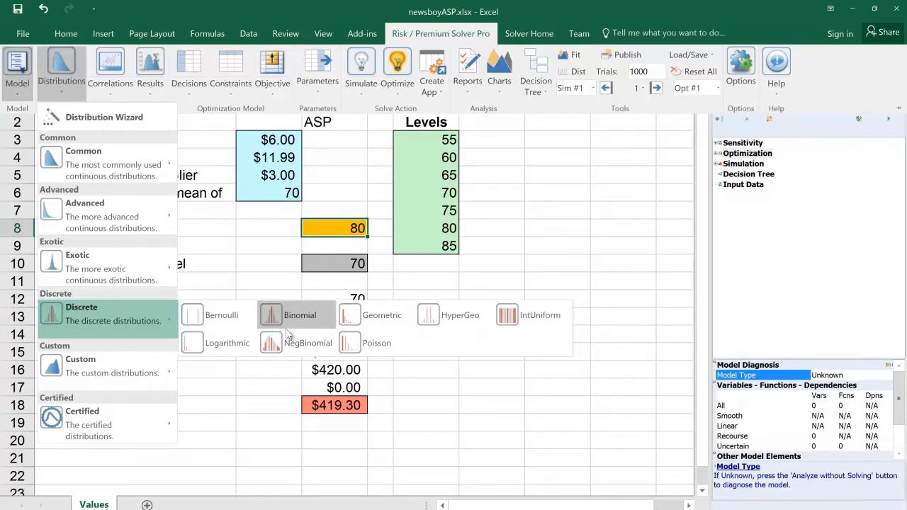
left_click(377, 343)
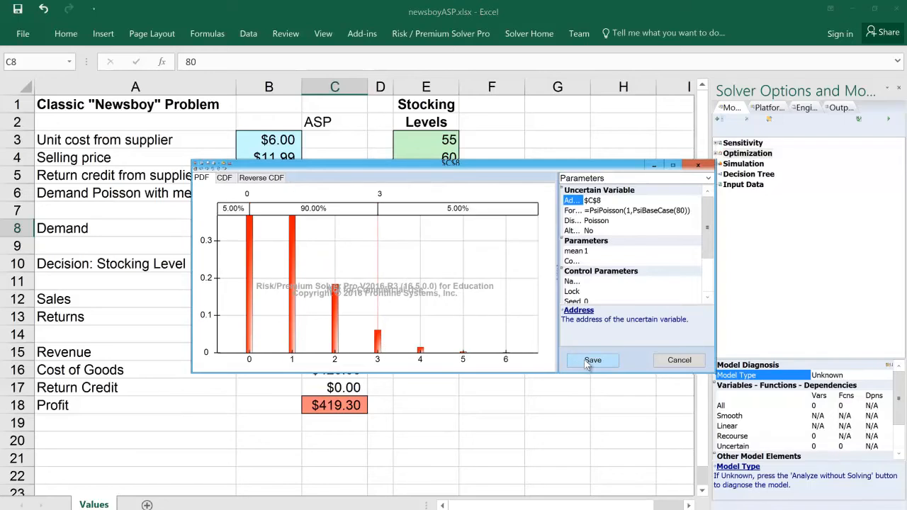
left_click(592, 360)
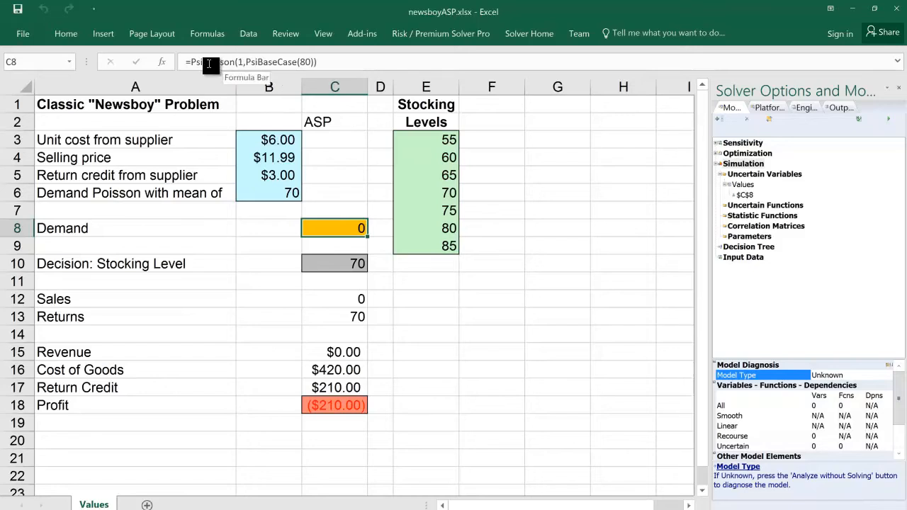
Step: Replace the fixed mean in the Demand formula in C8 with a reference to cell B6, keeping the base case of 80
left_click(272, 63)
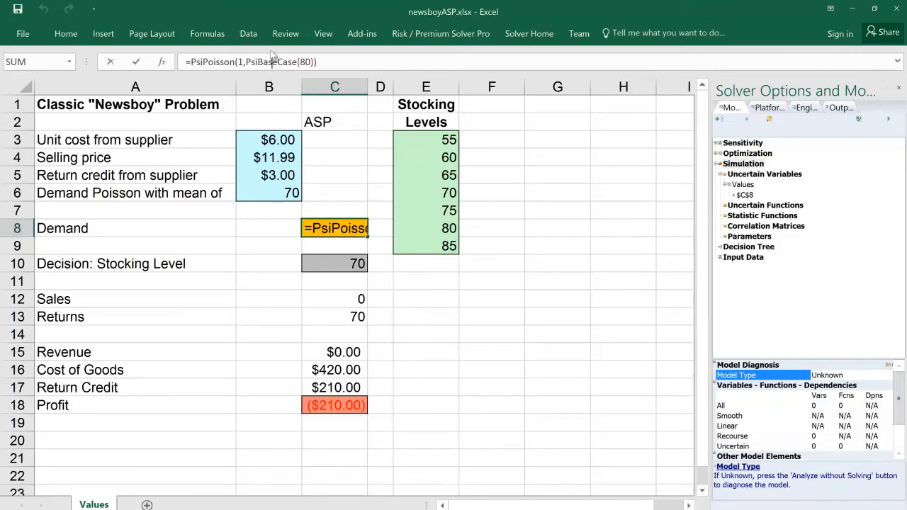
left_click(241, 62)
key("Delete")
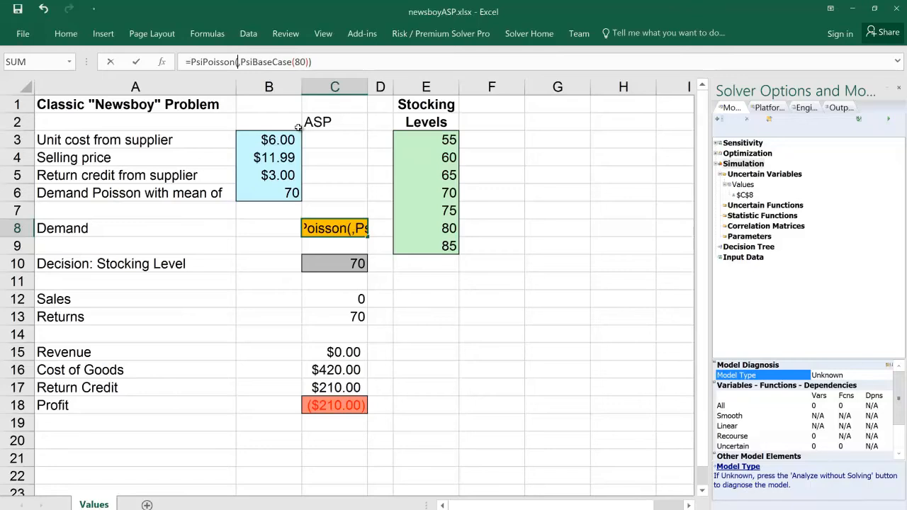
left_click(272, 193)
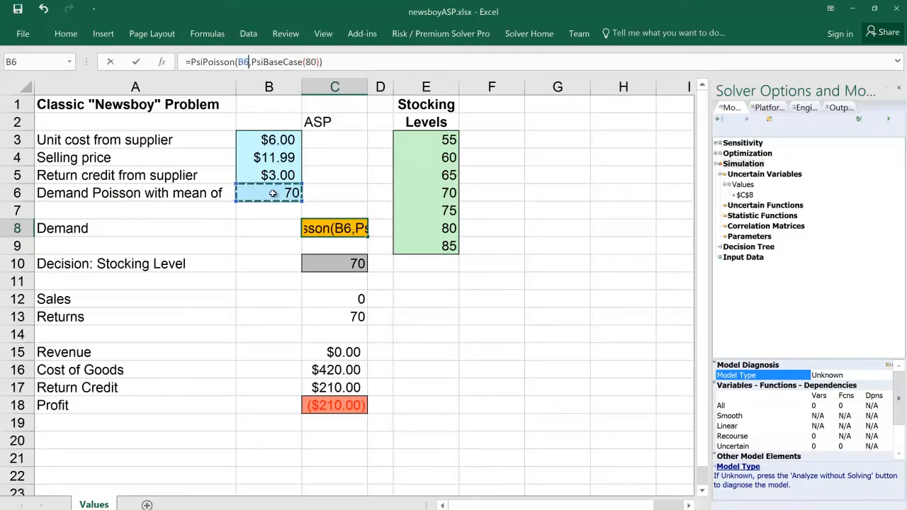
key("Return")
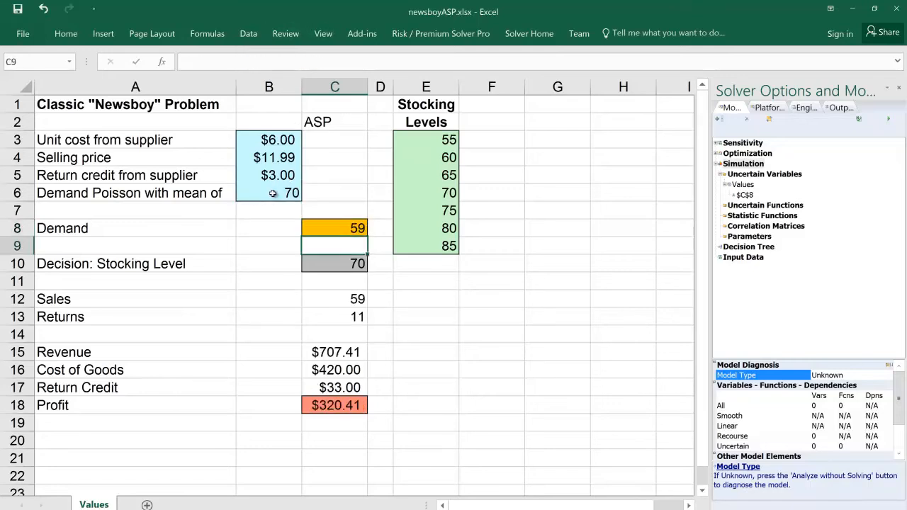
Step: Inspect the Poisson formula in Demand cell C8 and re-enter it unchanged to draw a new random demand
left_click(358, 223)
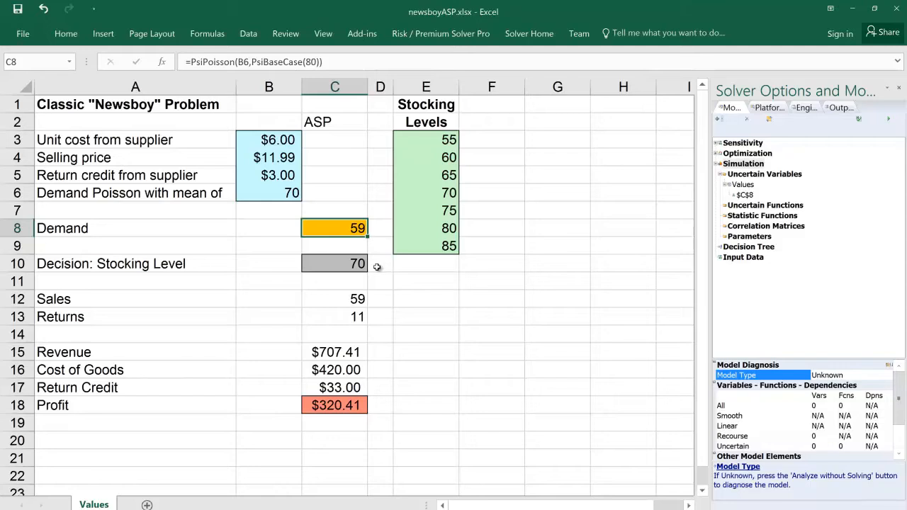
left_click(396, 60)
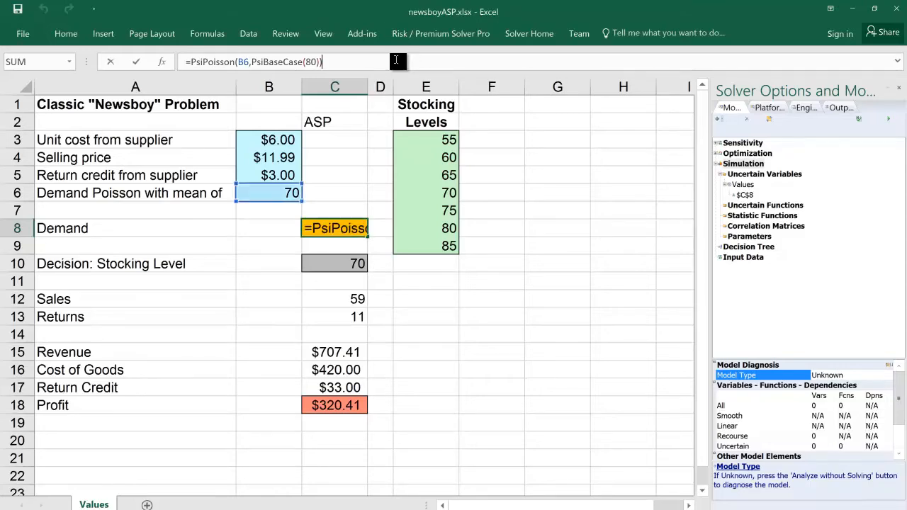
key("Return")
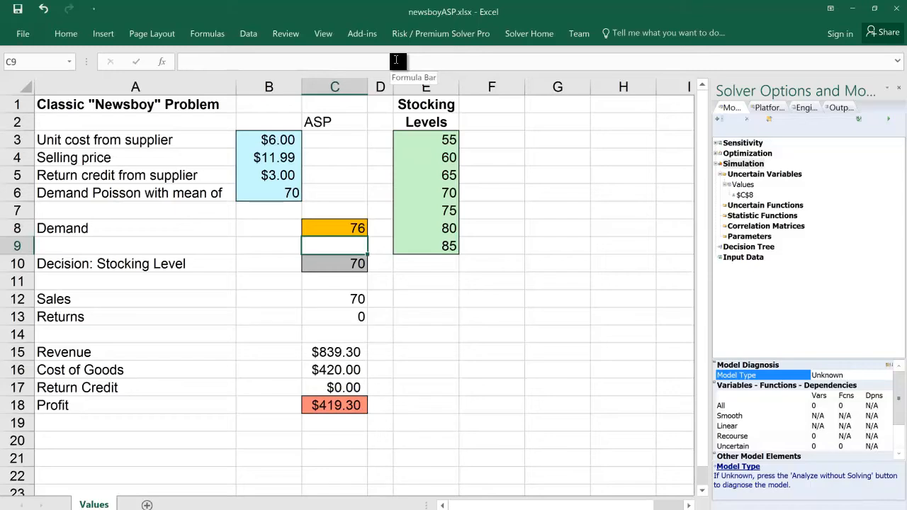
Step: Define Profit cell C18 as a simulation output by adding PsiOutput() to its formula
left_click(348, 404)
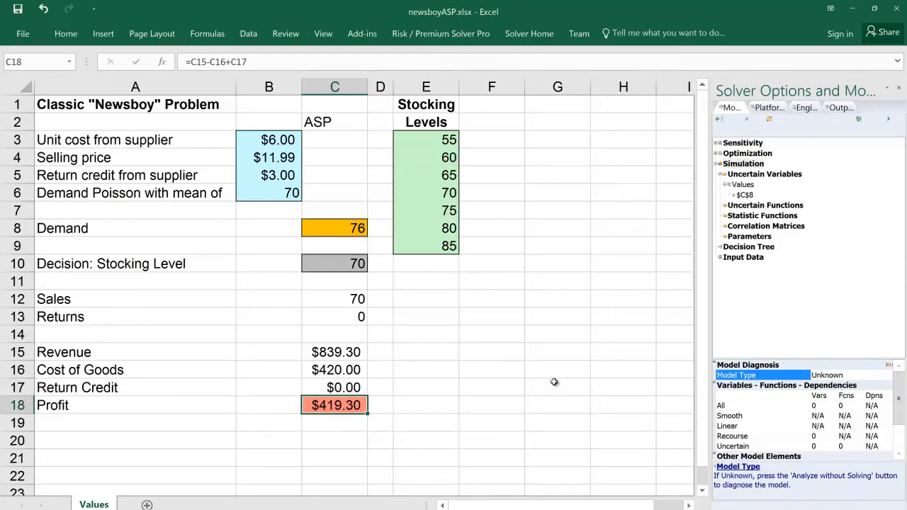
left_click(441, 34)
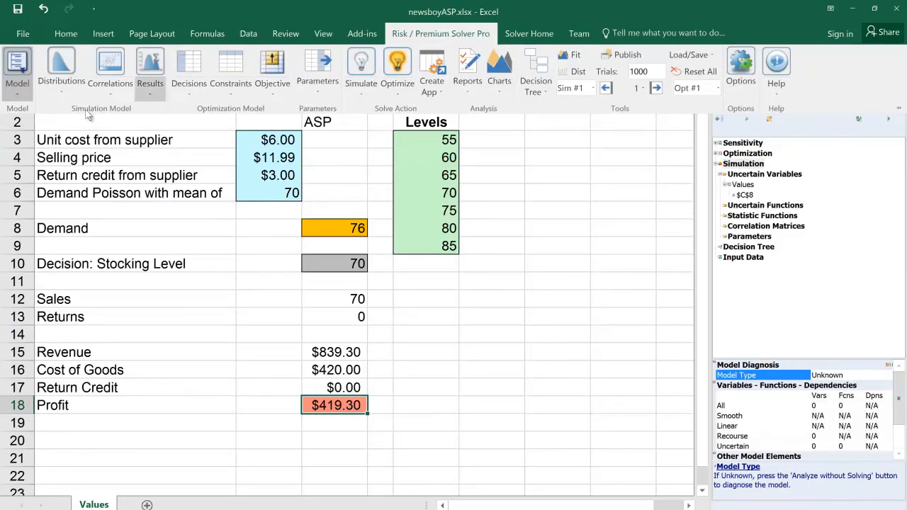
left_click(150, 64)
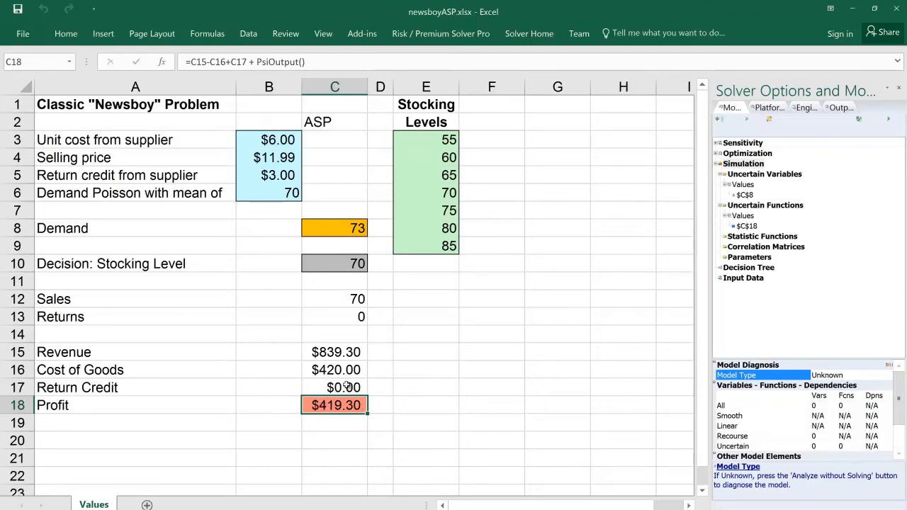
Step: Inspect the Profit formula in C18 with its PsiOutput() term and re-enter it unchanged to recalculate the model
left_click(329, 62)
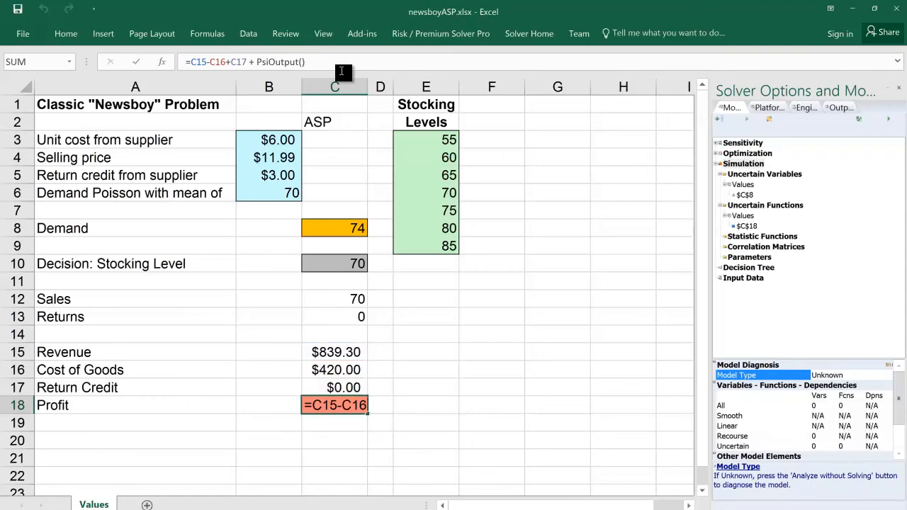
key("Return")
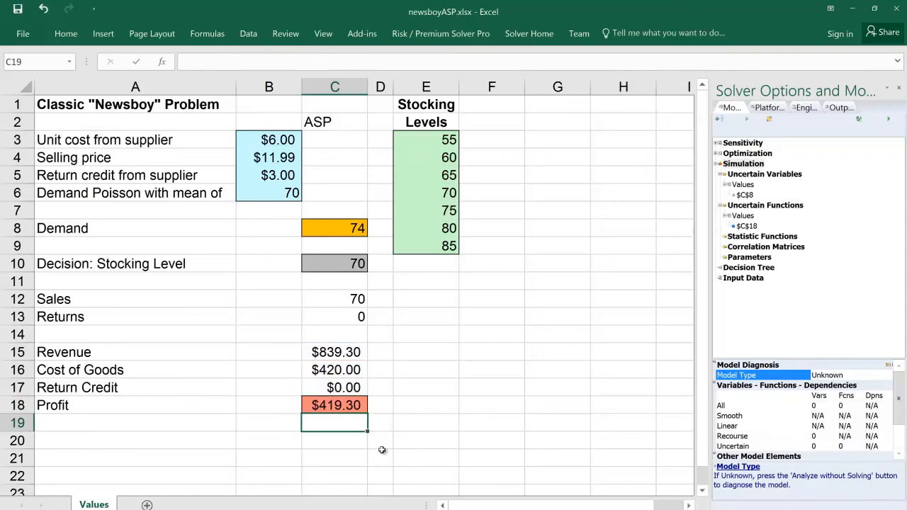
left_click(354, 404)
left_click(322, 61)
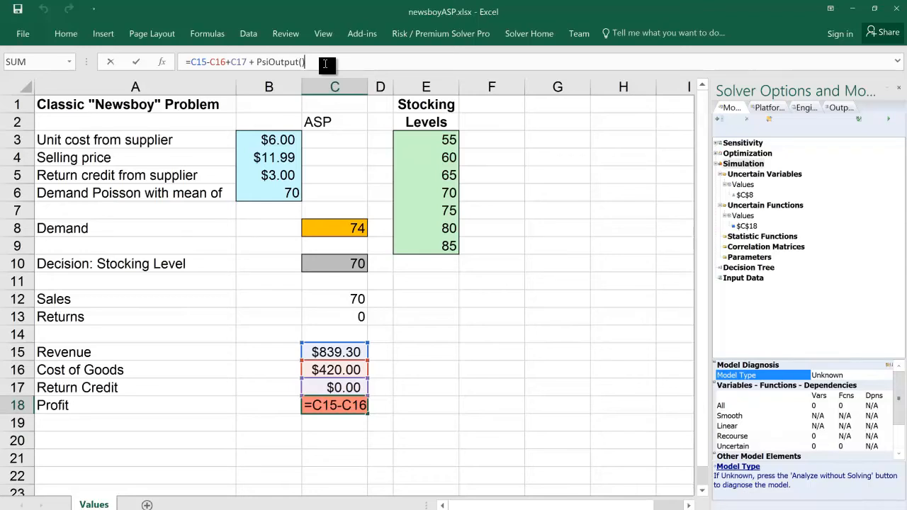
key("Return")
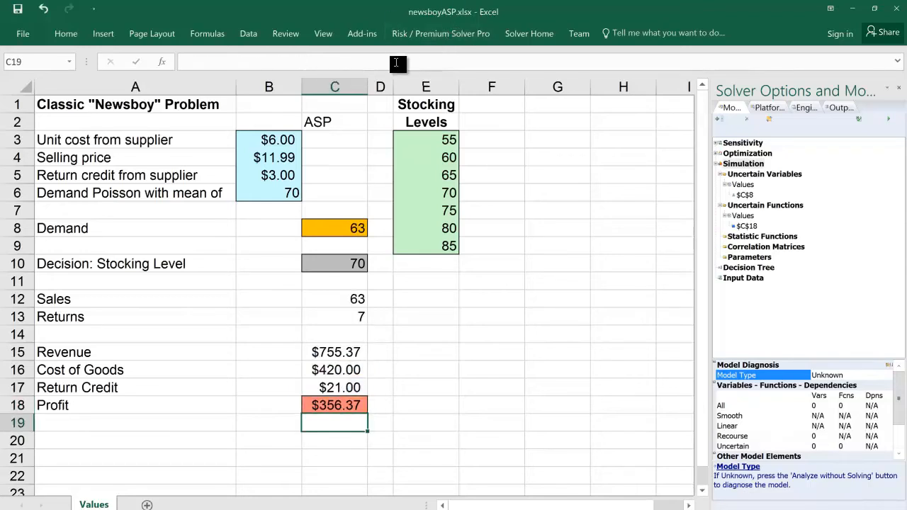
Step: Run the Monte Carlo simulation with 1000 trials to produce the frequency chart and statistics for Profit cell C18
left_click(429, 36)
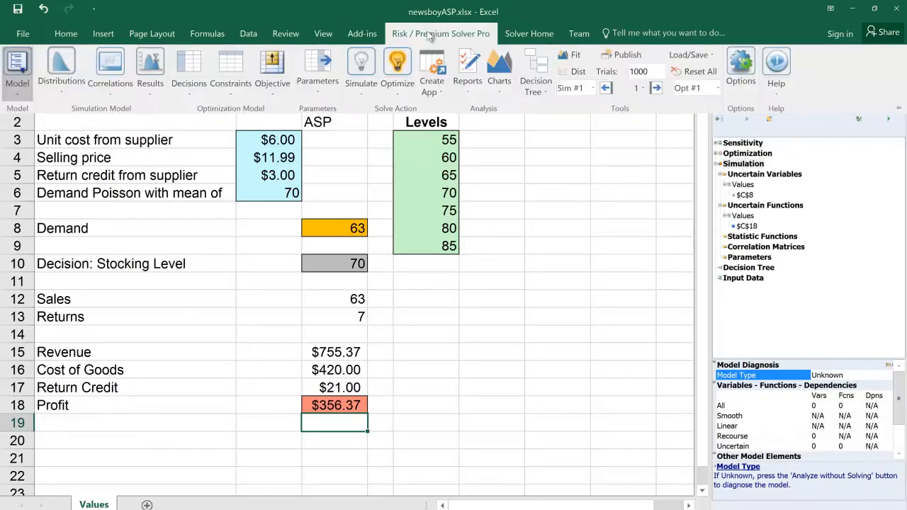
left_click(361, 66)
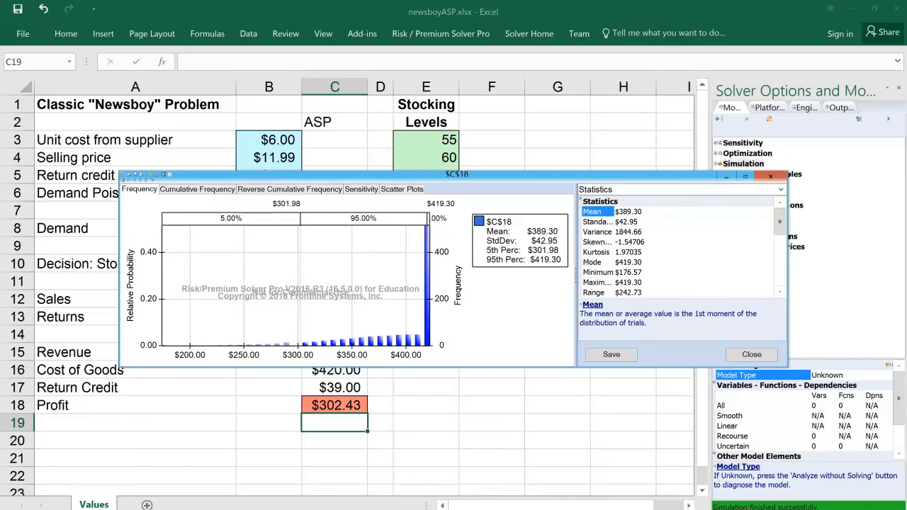
left_click(663, 509)
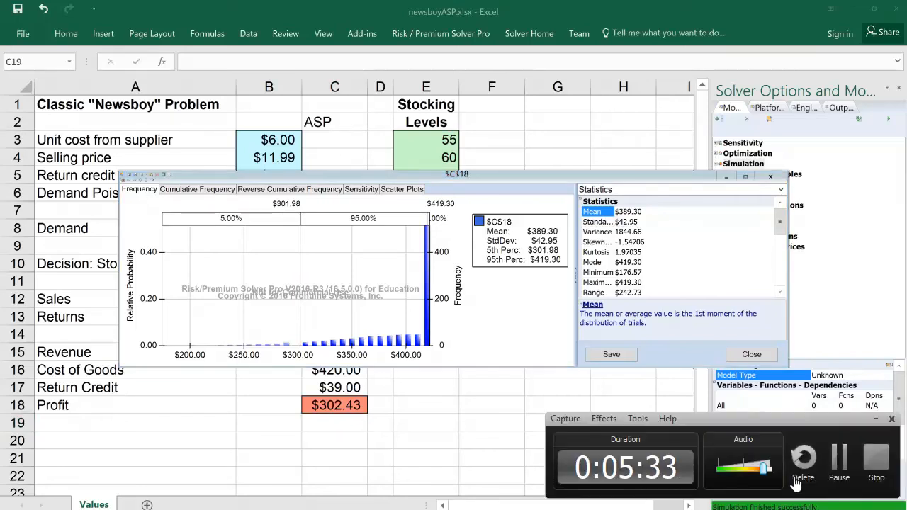